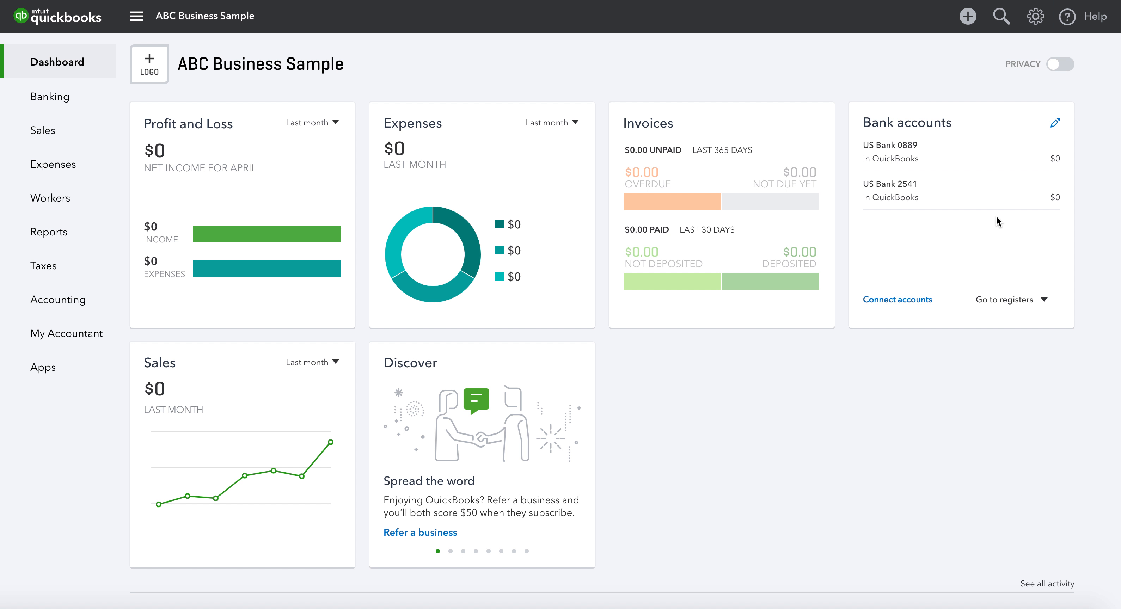
Start a new service item in the Products and Services list and name it Web Design
left_click(1036, 20)
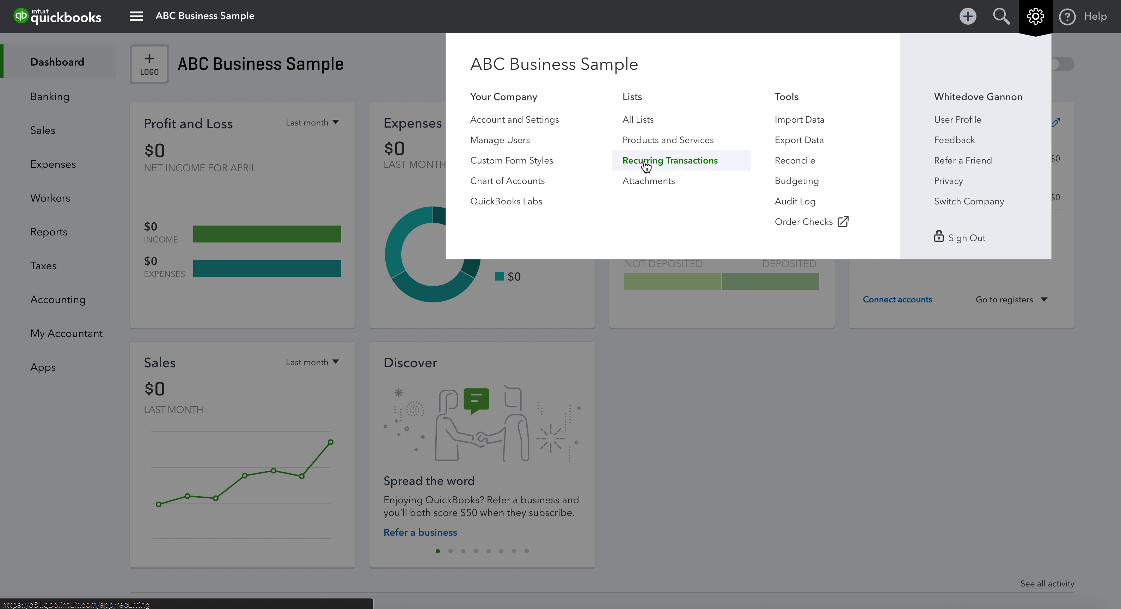
left_click(656, 142)
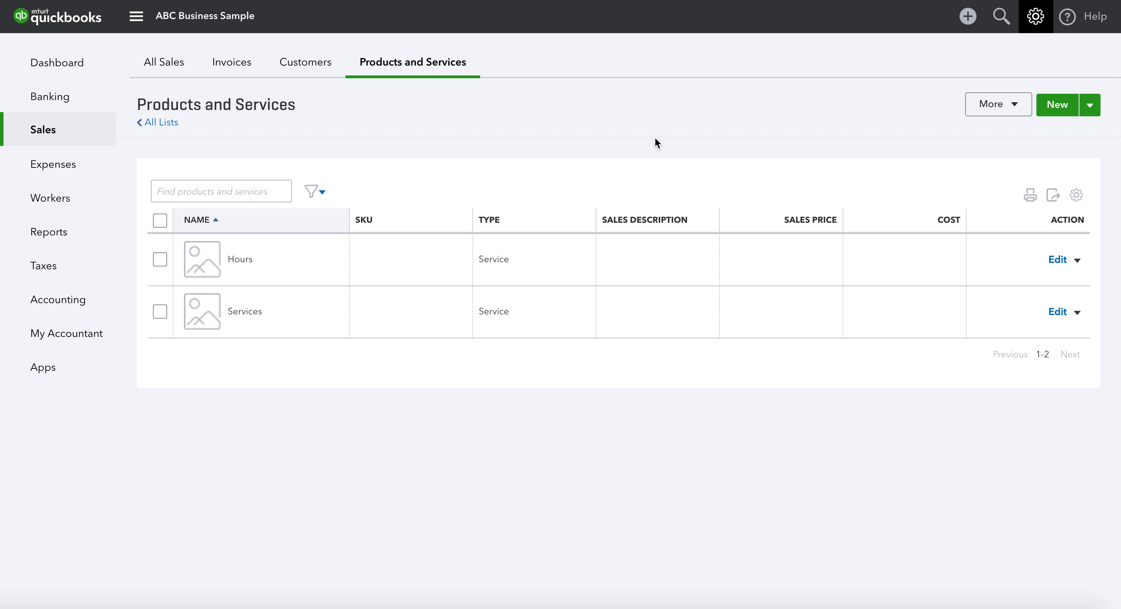
left_click(1055, 103)
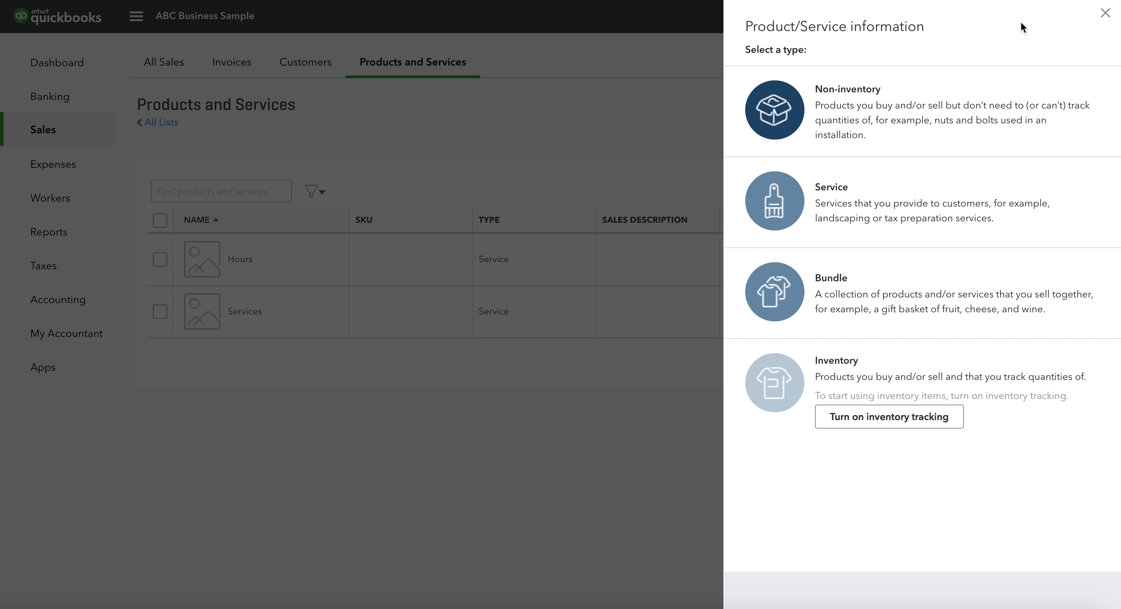
left_click(929, 179)
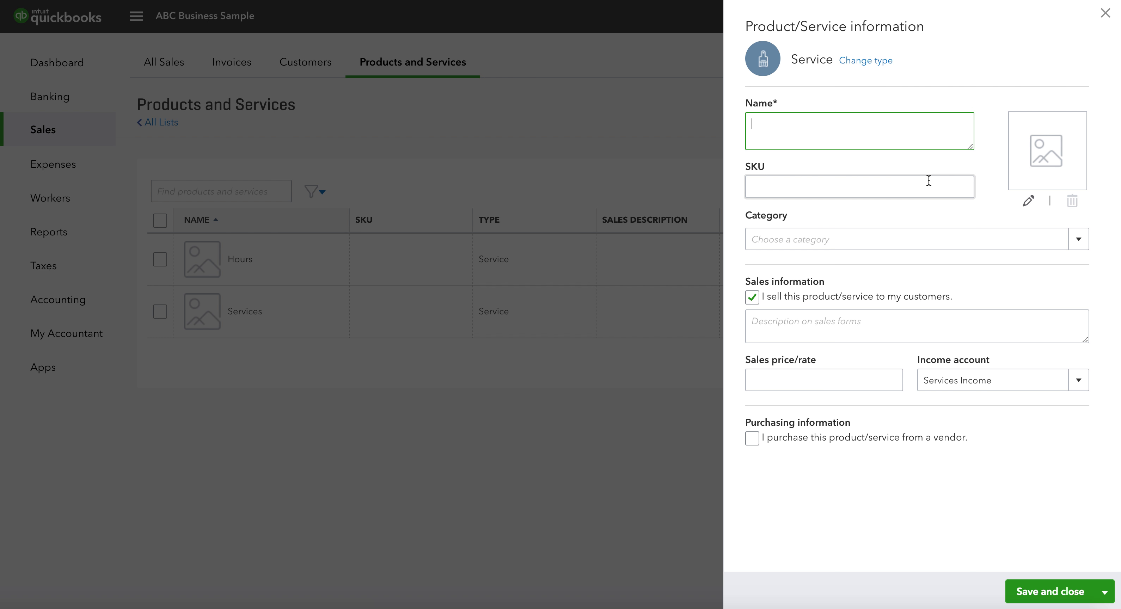
type("Web Design")
key("Tab")
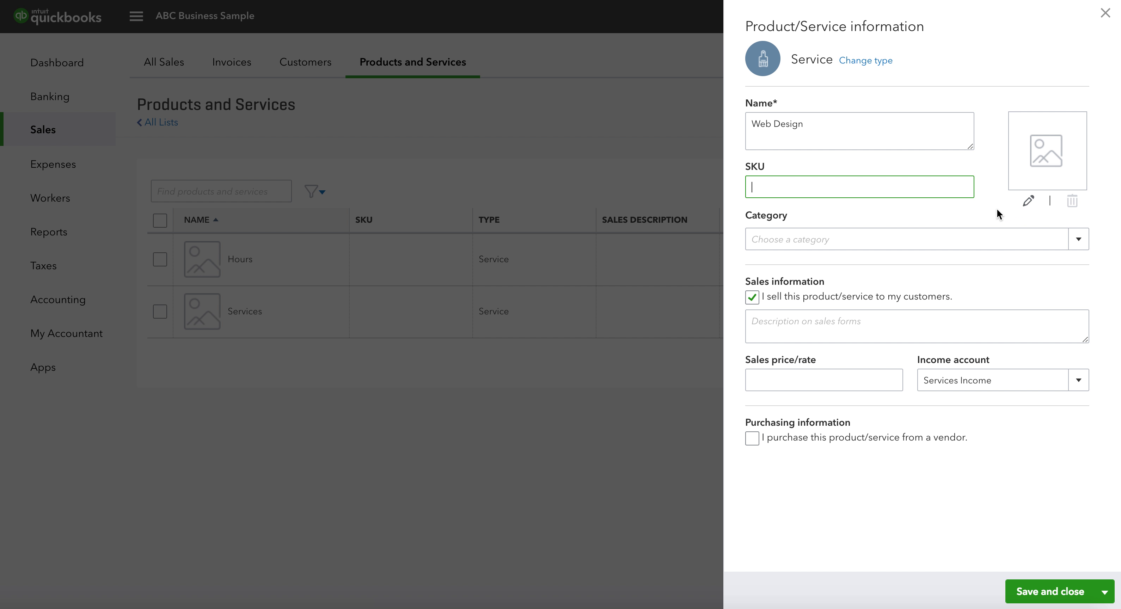
Create a new category named Design Services and assign it to the Web Design item
left_click(961, 237)
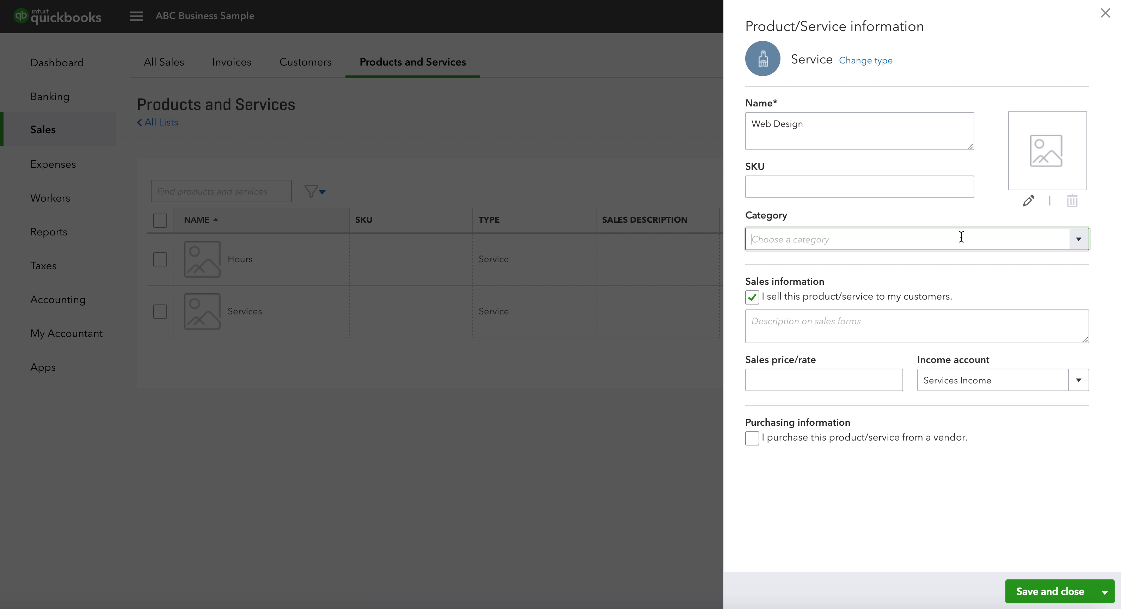
type("Design")
type(" Servcies")
key("BackSpace")
key("BackSpace")
key("BackSpace")
key("BackSpace")
type("ices")
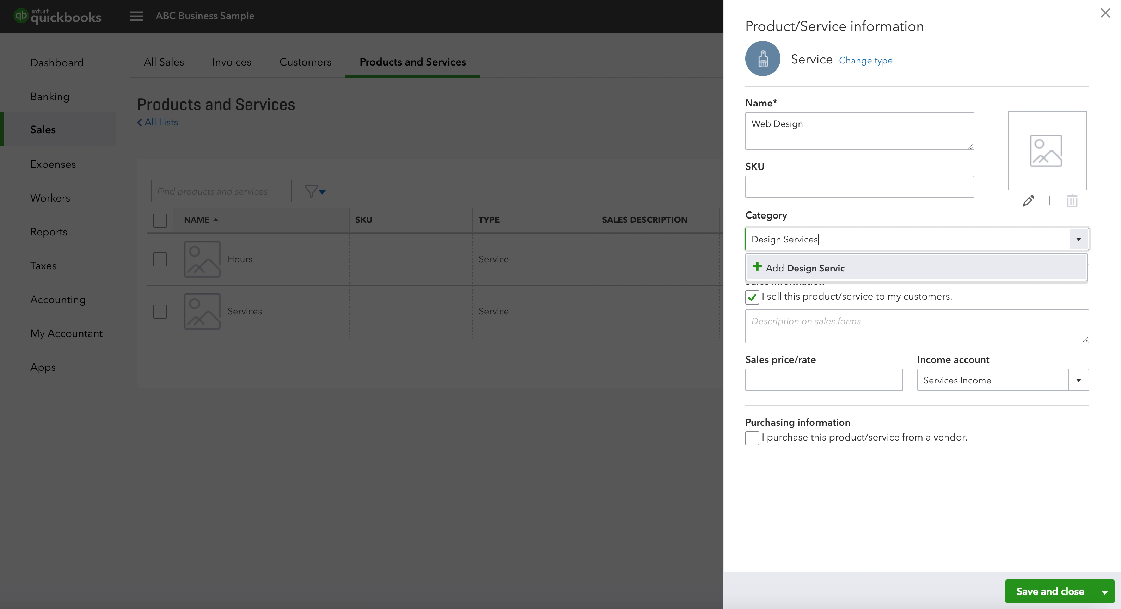
left_click(868, 264)
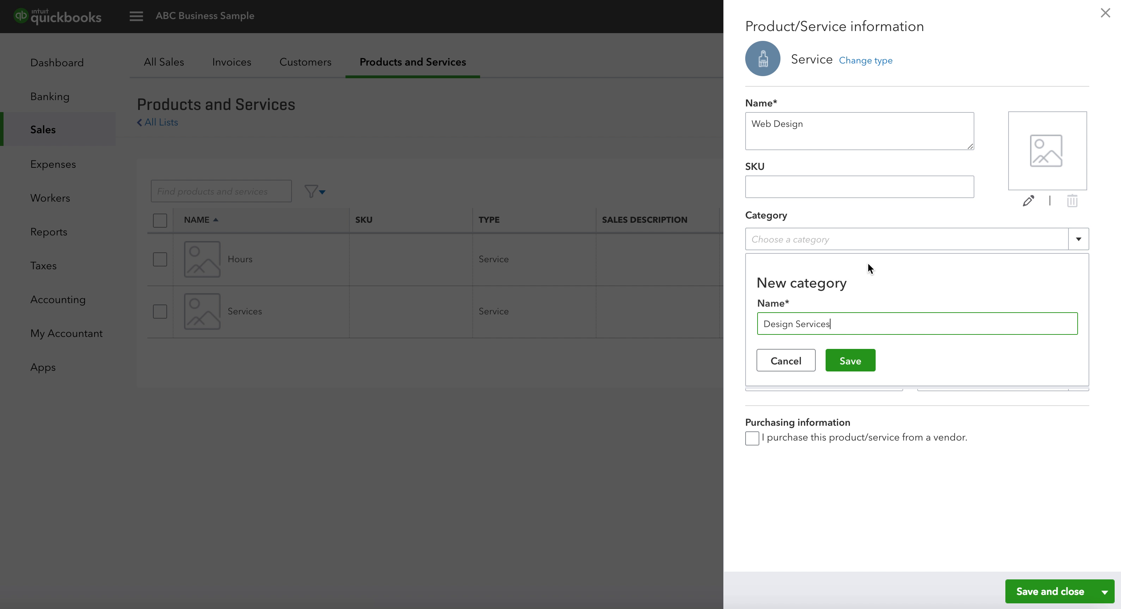
left_click(856, 362)
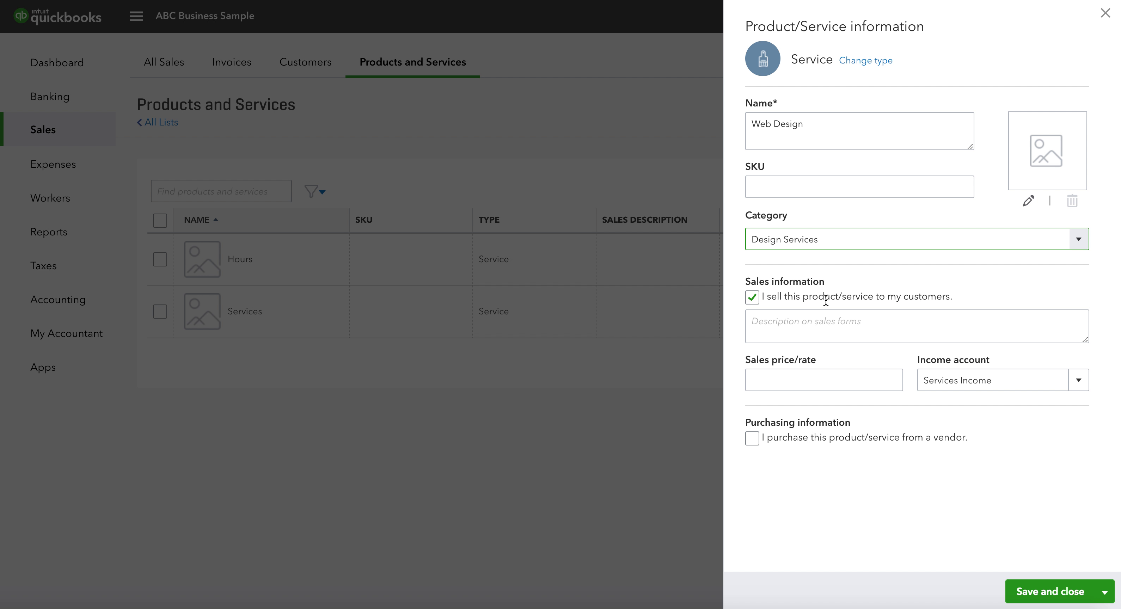
Enter the sales description "Web Design Services" and set the sales price/rate to 100.00
left_click(808, 322)
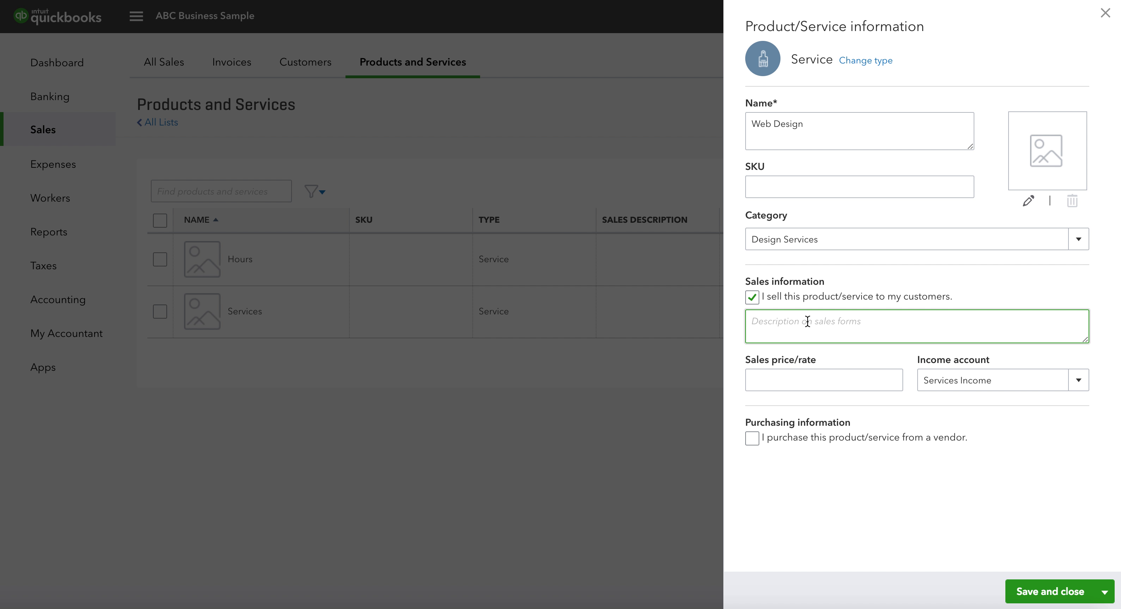
type("Web Design Services")
left_click(835, 382)
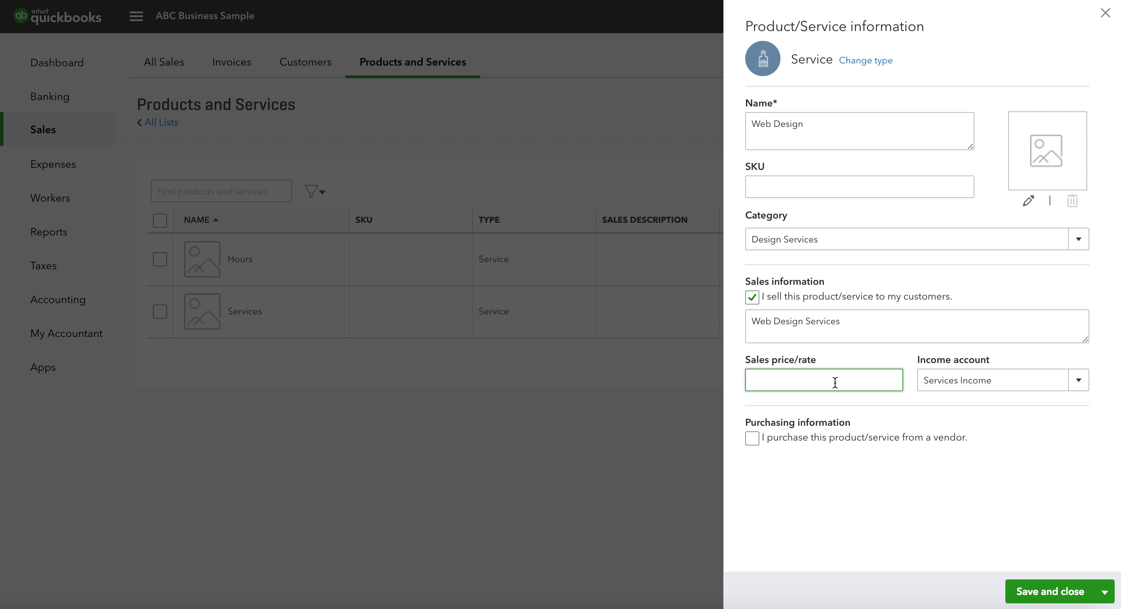
type("100.00")
Set the item's income account to the Web Design sub-account of Services Income
key("Tab")
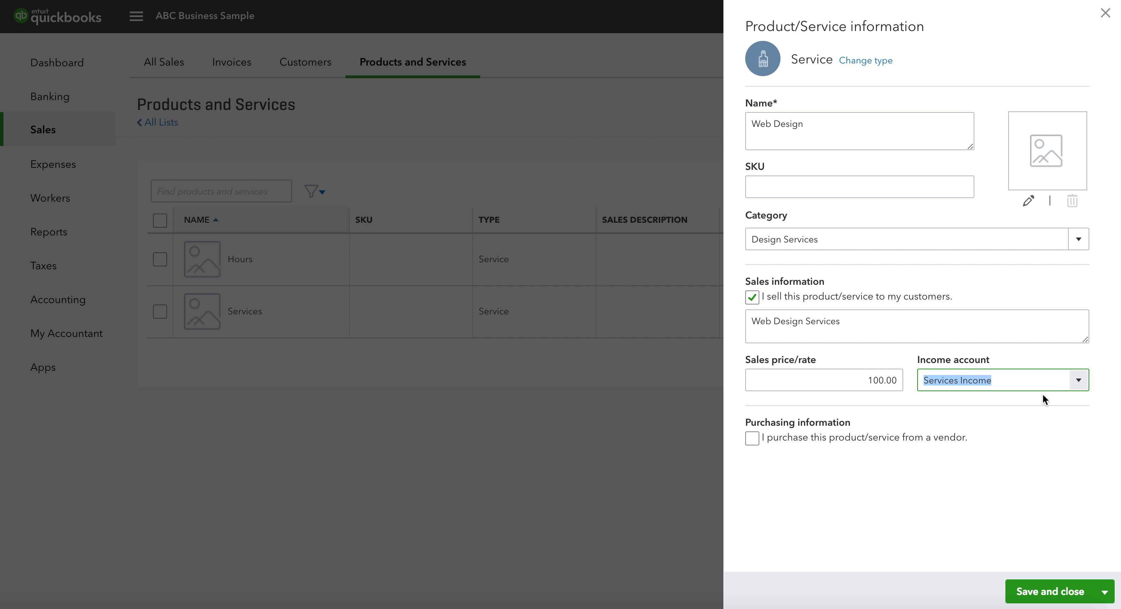
left_click(1080, 382)
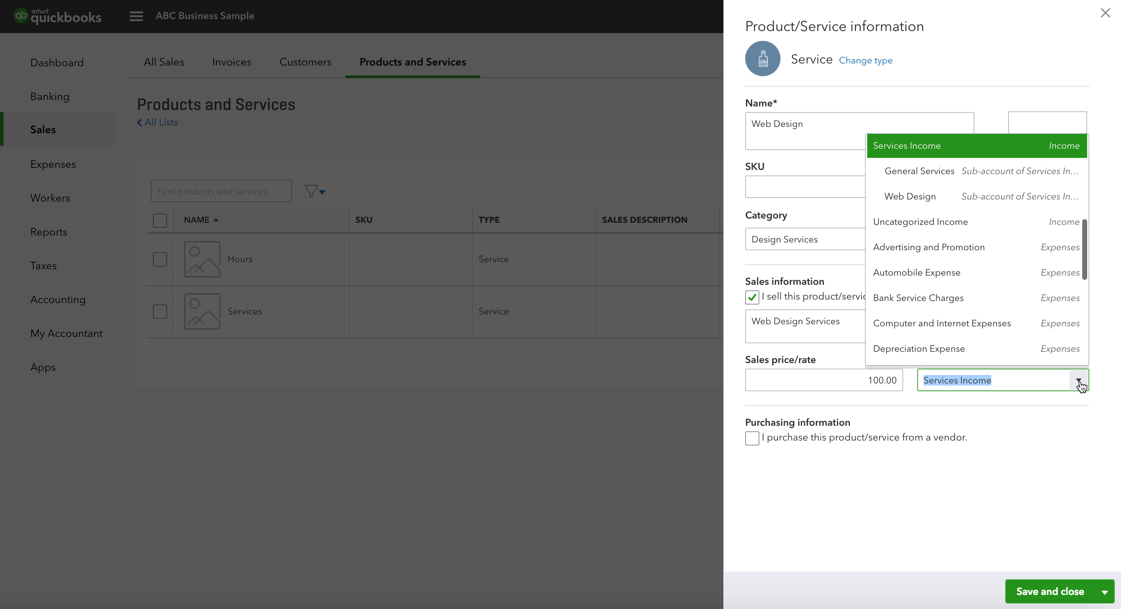
left_click(1003, 201)
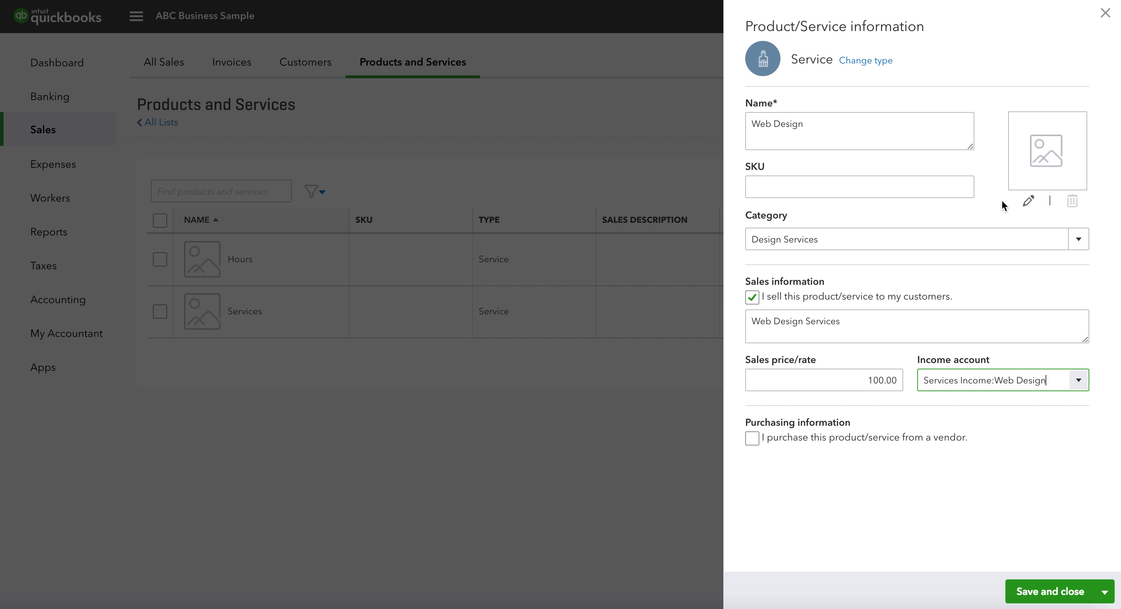
left_click(752, 438)
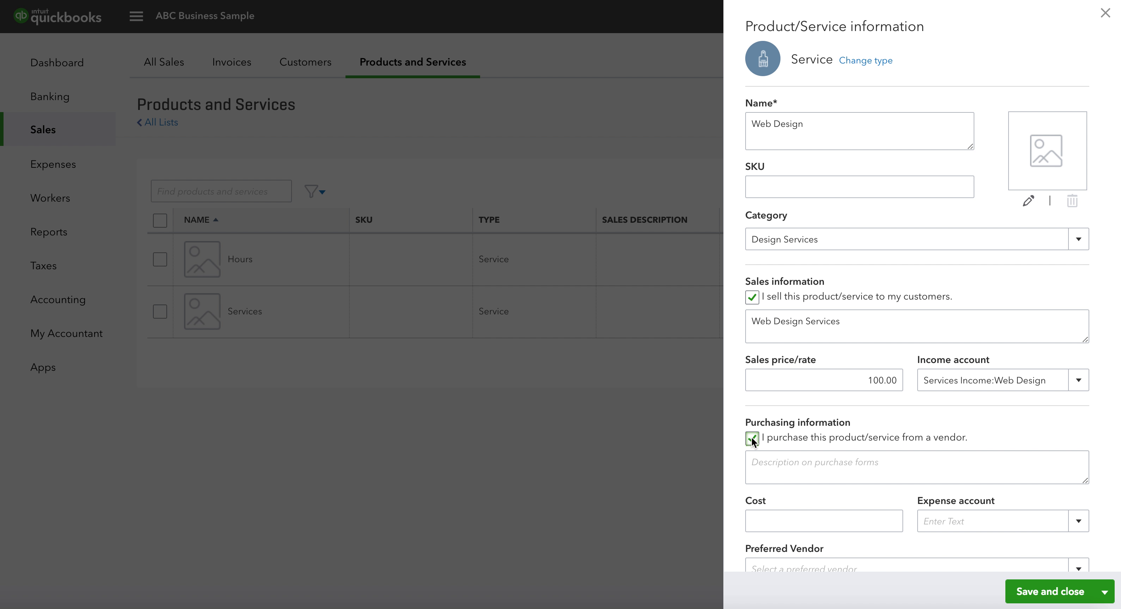
scroll(752, 438, "down", 1)
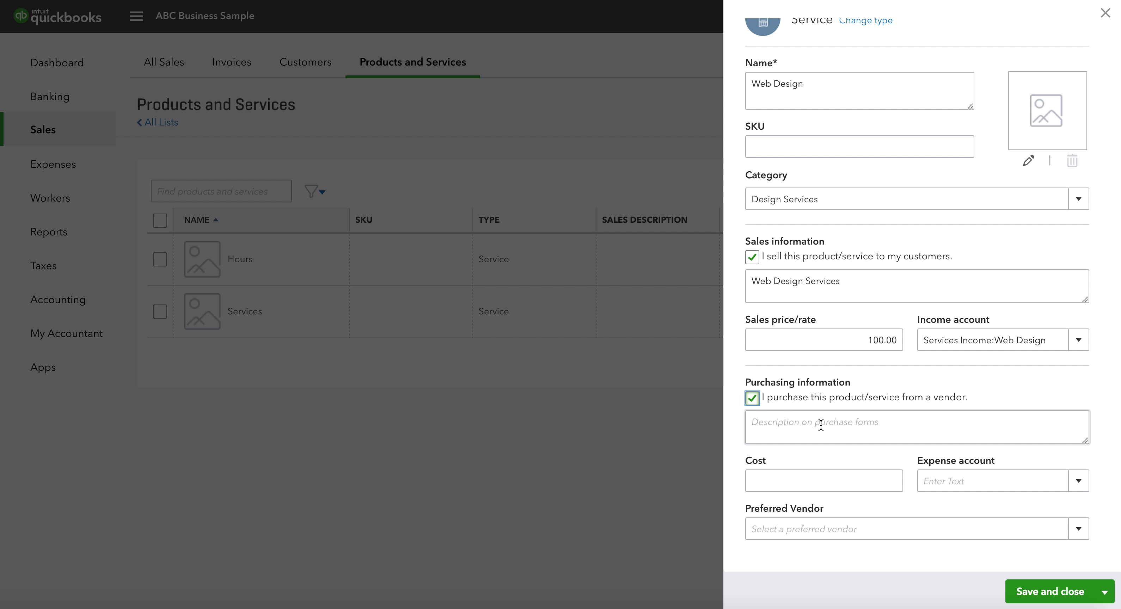
left_click(752, 399)
Save and close the Web Design service item and open a new blank invoice
left_click(1044, 595)
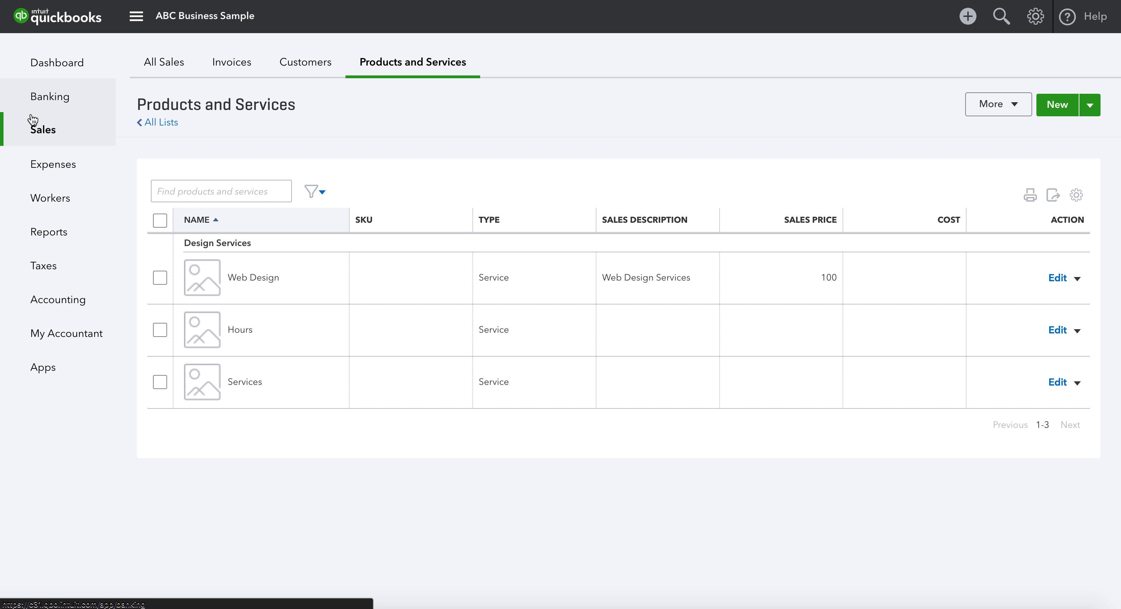
left_click(231, 67)
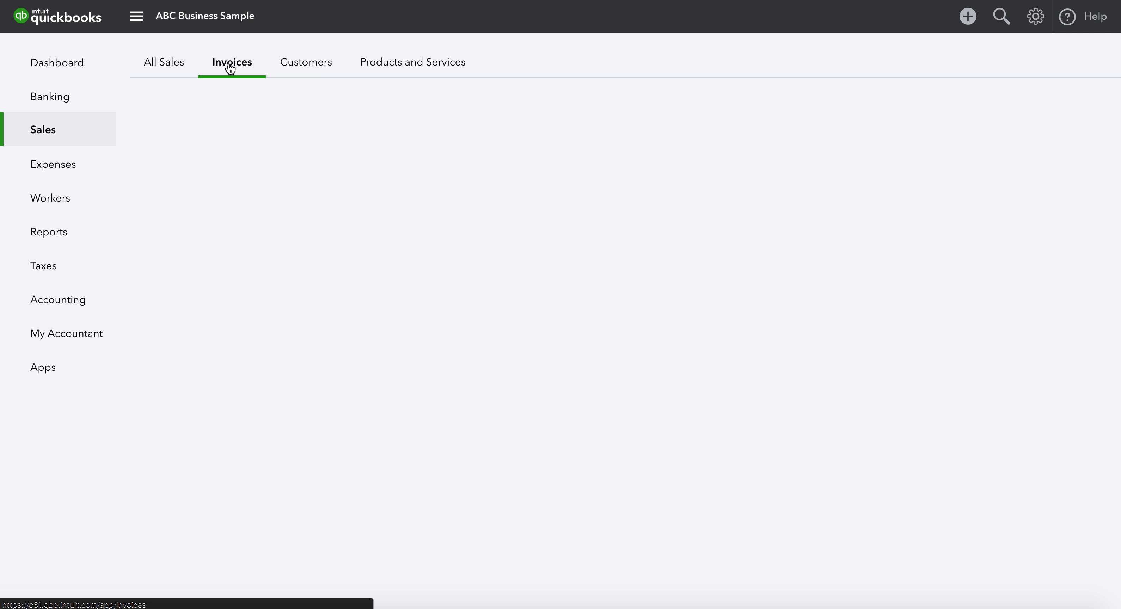
left_click(637, 280)
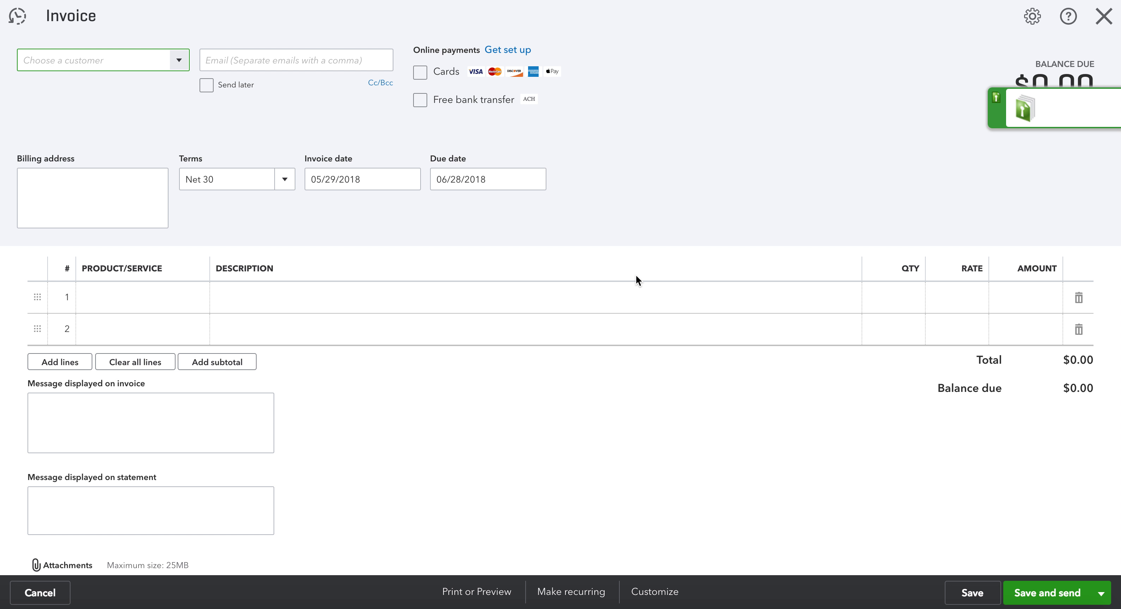
scroll(636, 261, "down", 1)
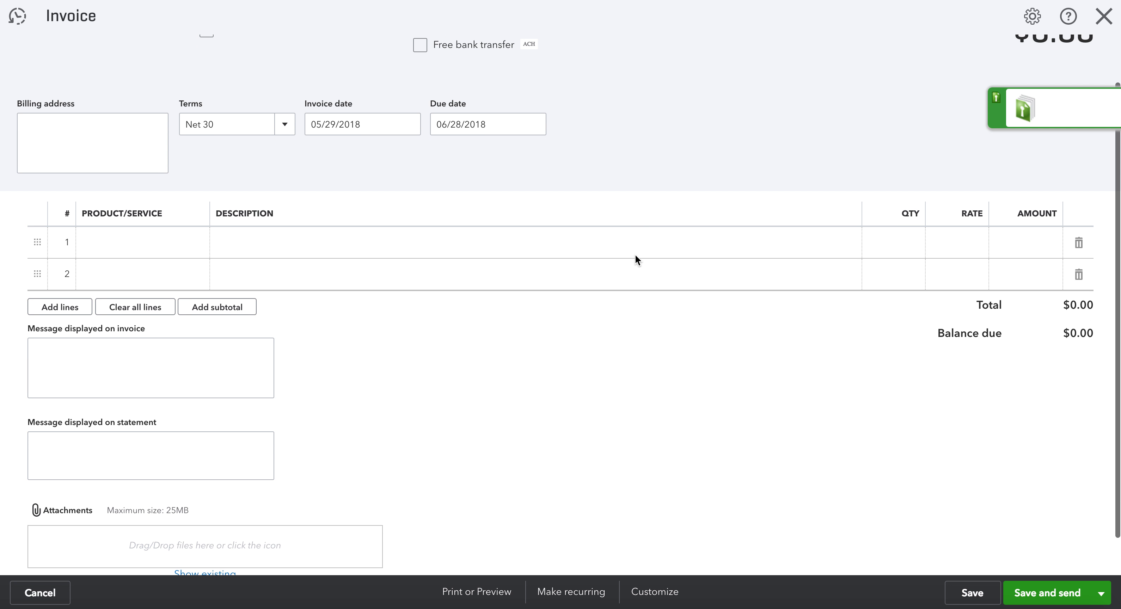
scroll(637, 262, "up", 1)
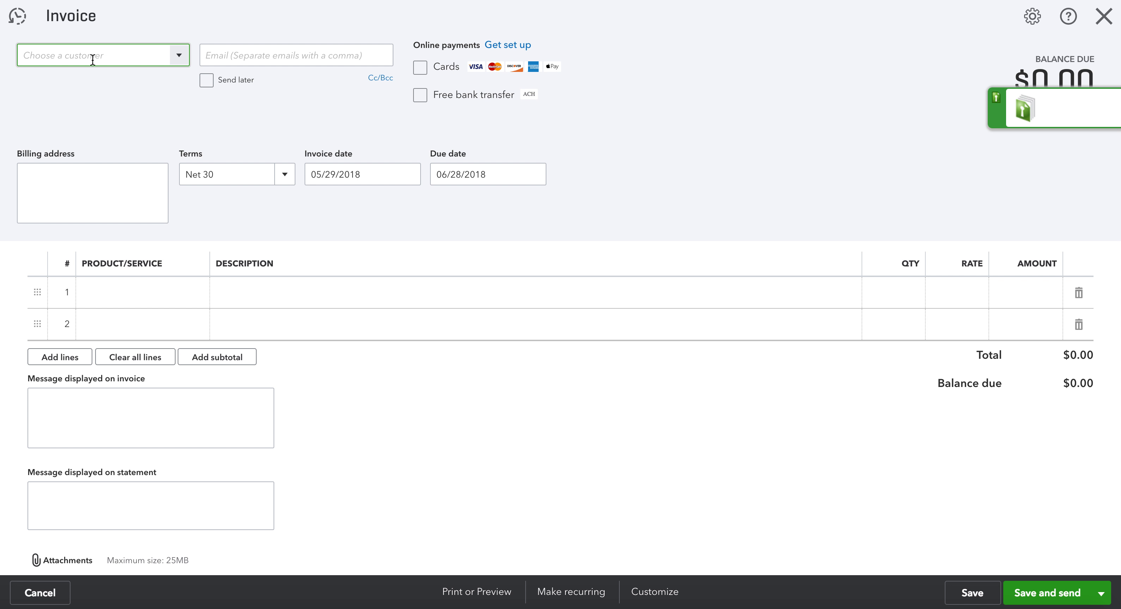
Add Test Customer as a new customer on the invoice and choose Net 30 payment terms
type("Tes")
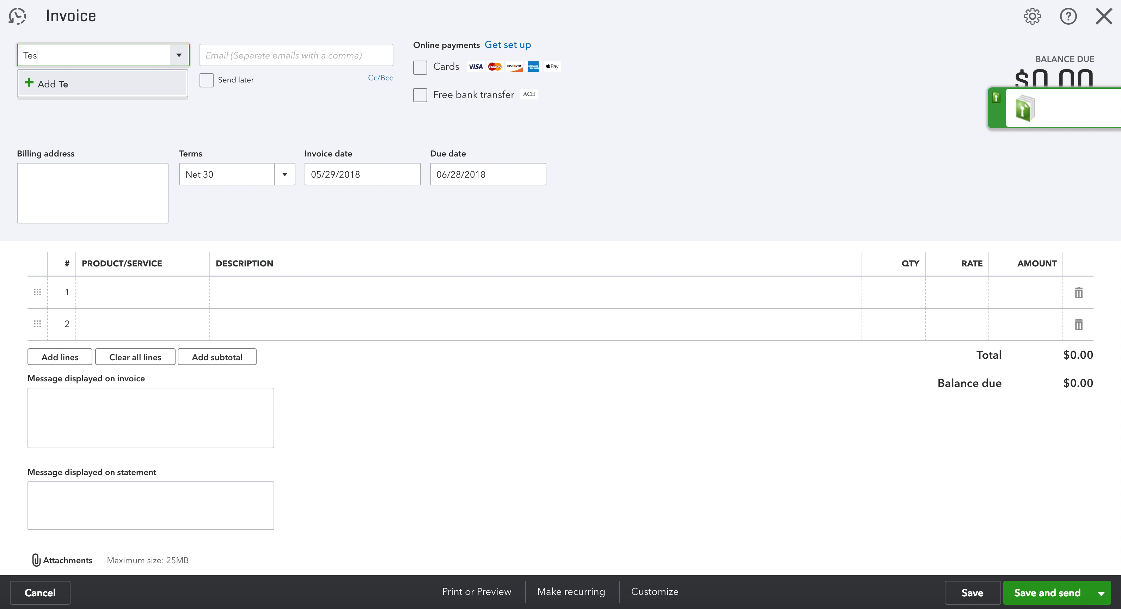
type("t Customer")
key("Tab")
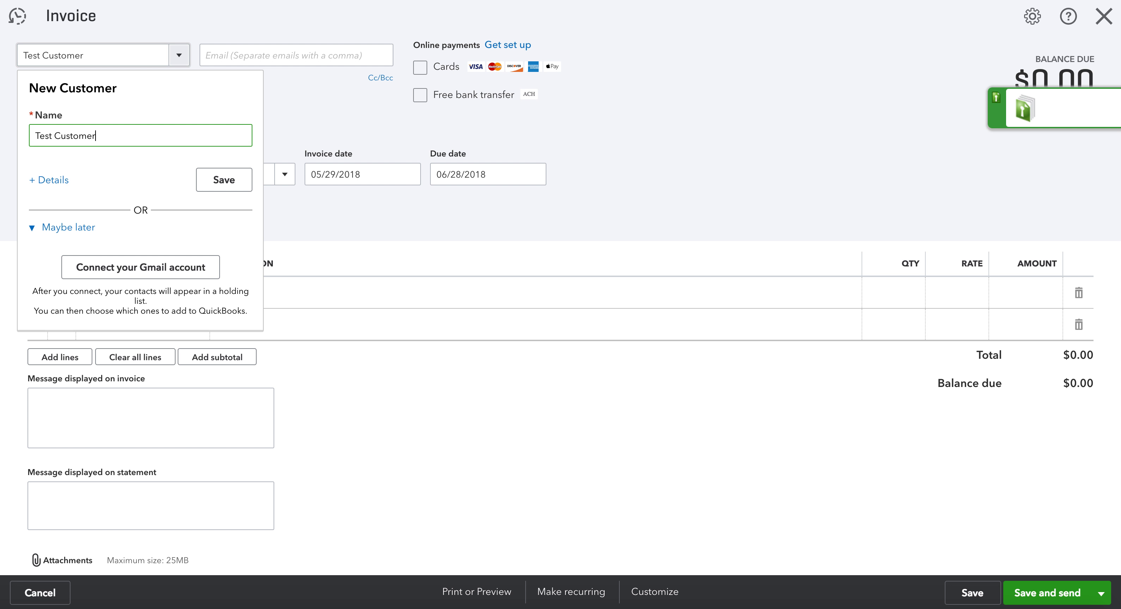
left_click(205, 180)
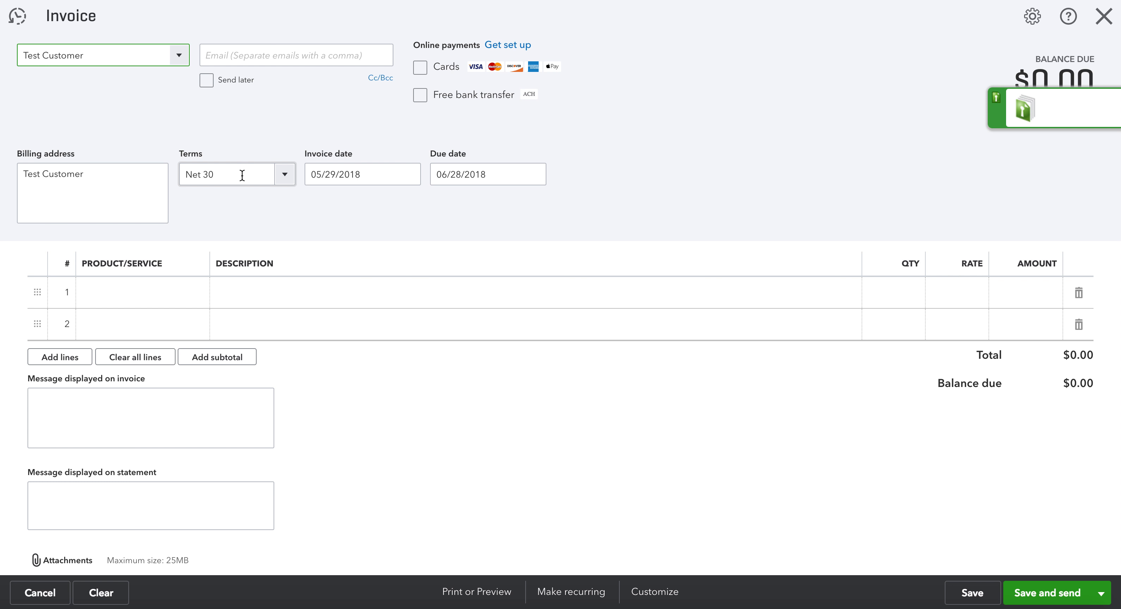
left_click(283, 178)
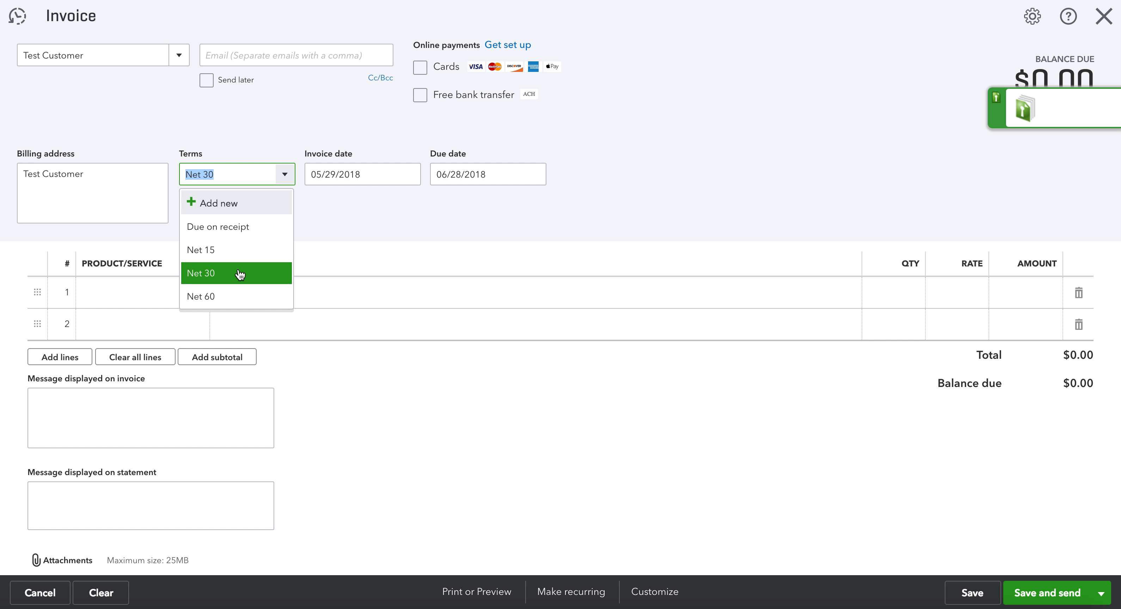
left_click(239, 270)
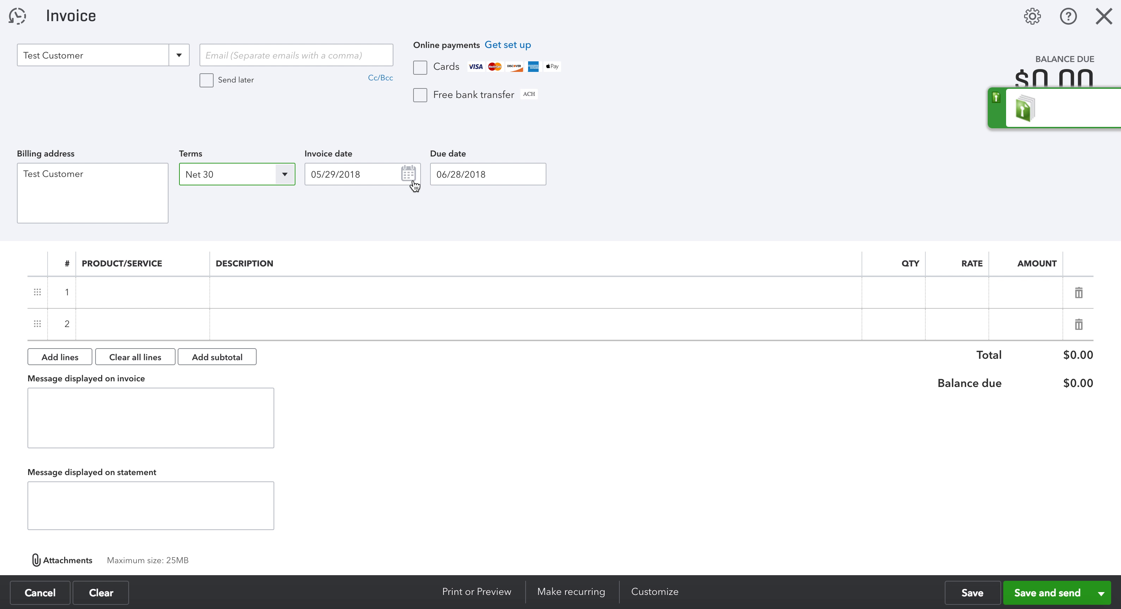
Add the Web Design service to the first invoice line with a quantity of 3
left_click(114, 293)
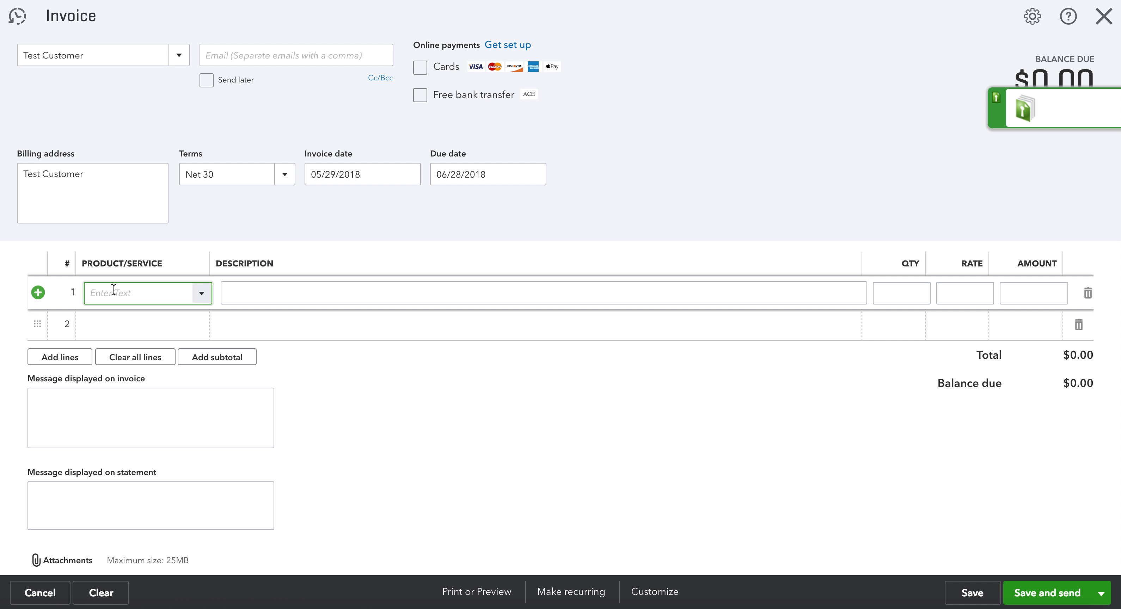
type("web")
key("BackSpace")
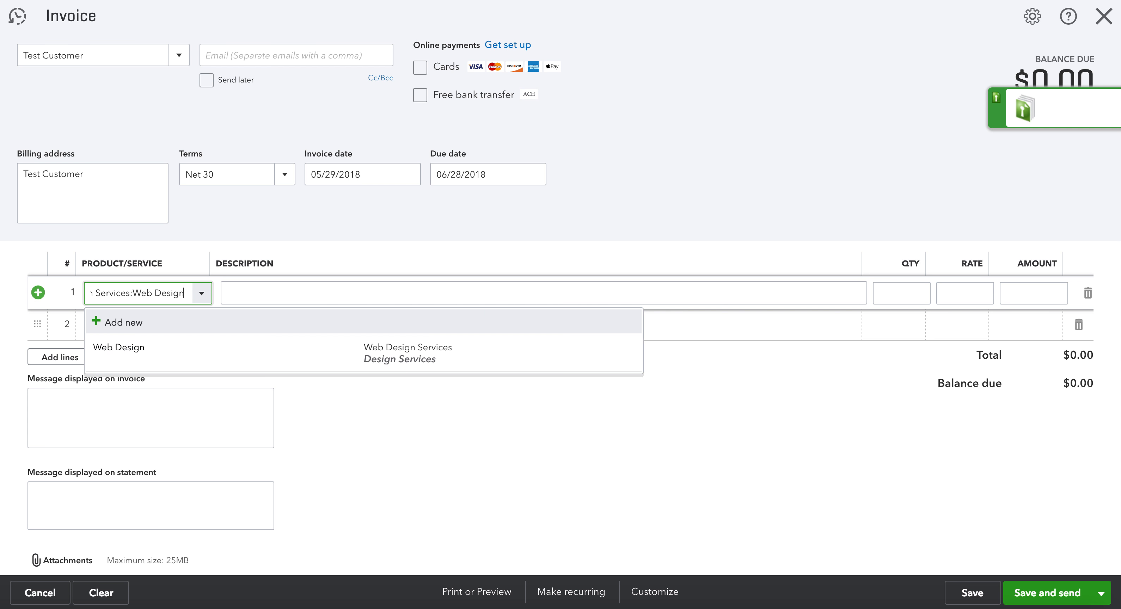
left_click(401, 352)
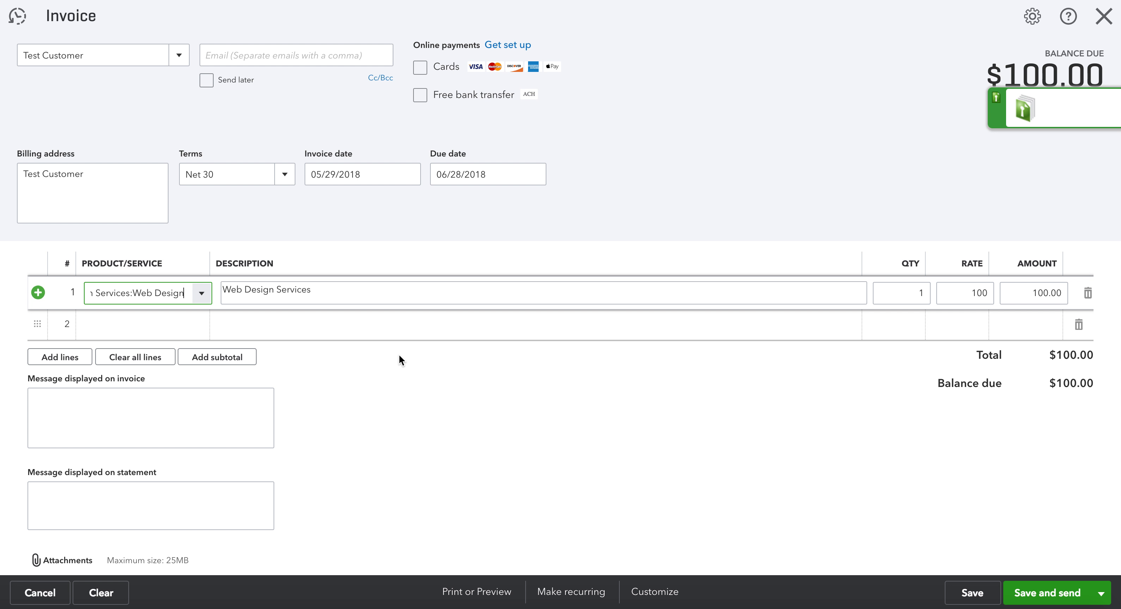
key("Tab")
key("Tab")
type("3")
key("Tab")
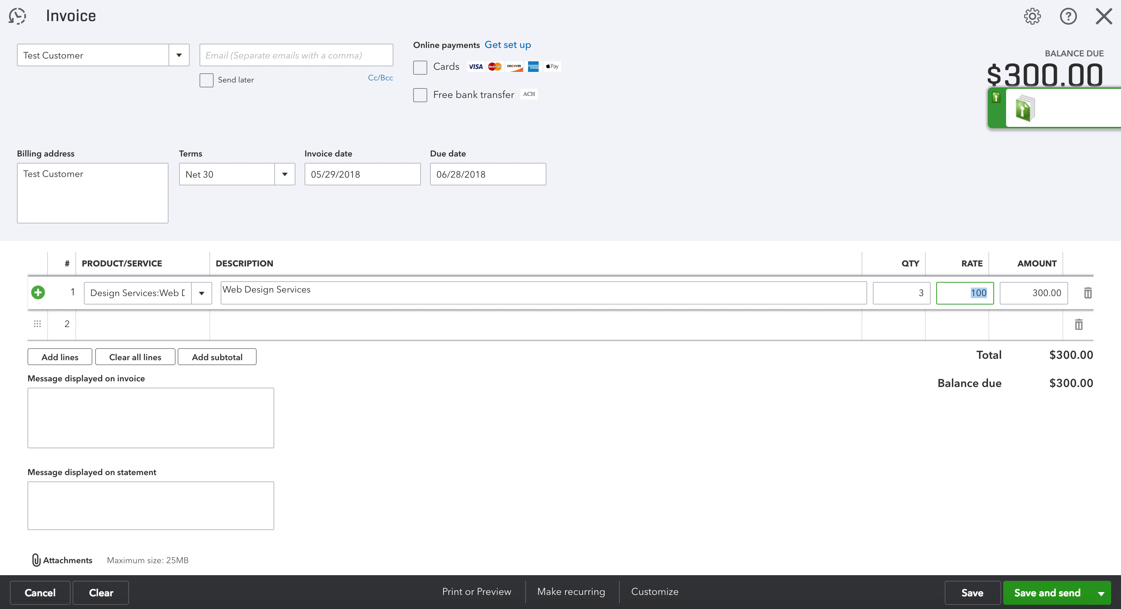
Save the Test Customer invoice and close the invoice form
left_click(1104, 594)
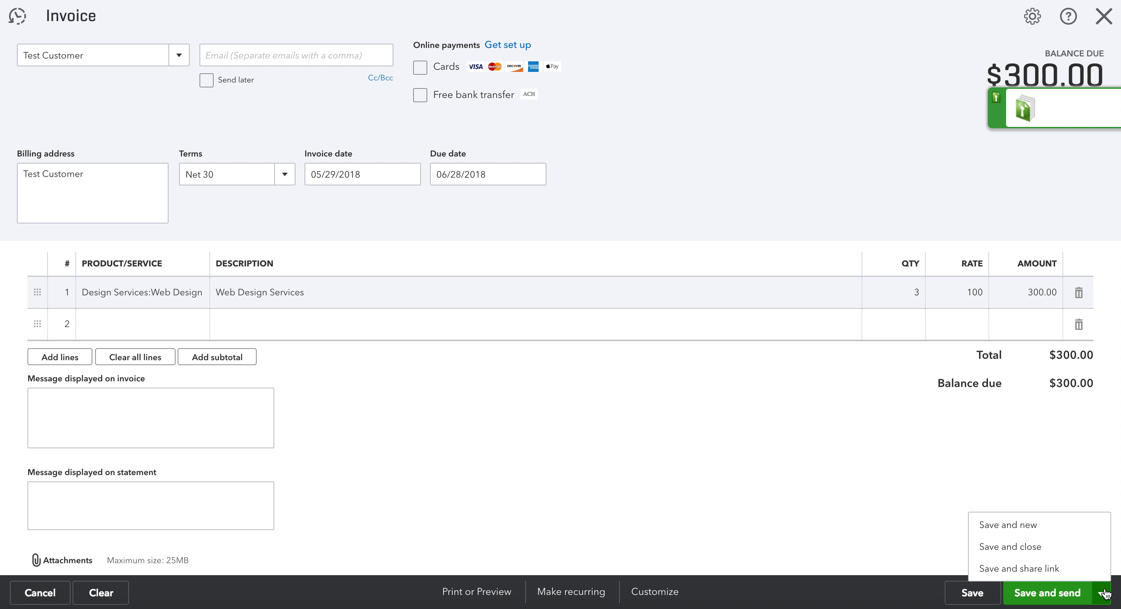
left_click(1020, 549)
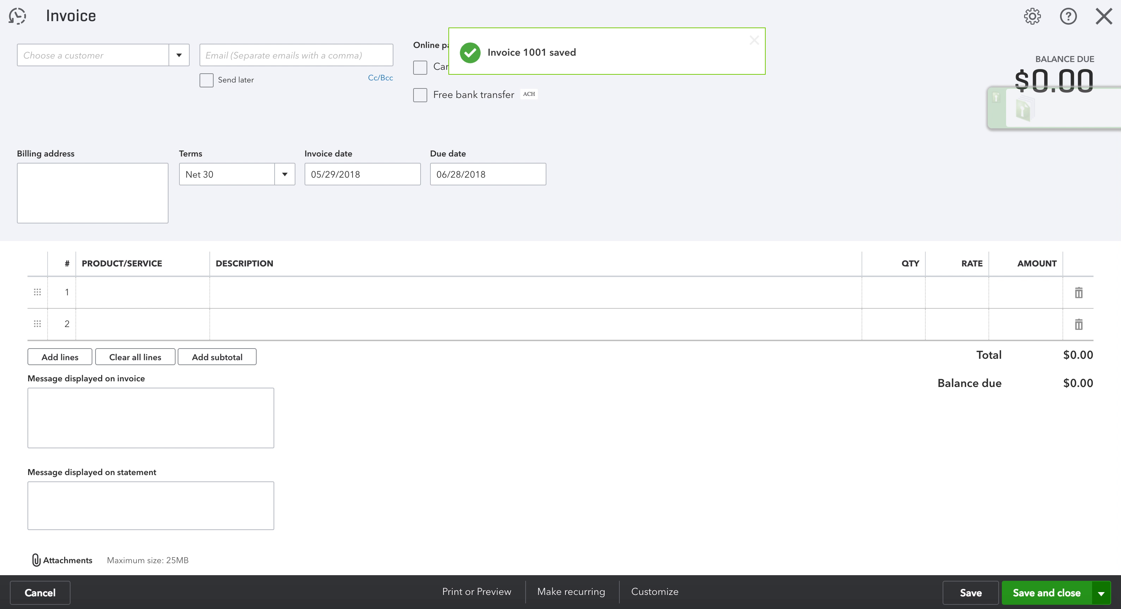
left_click(1104, 16)
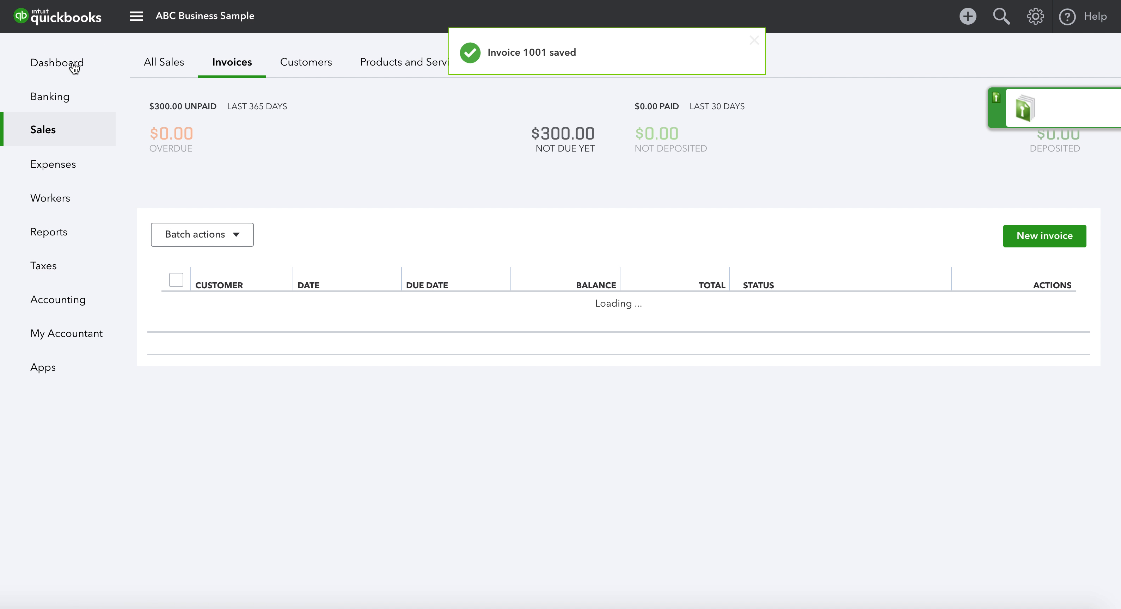
Run the report for the Web Design income sub-account from the Chart of Accounts and dismiss the report tour
left_click(75, 300)
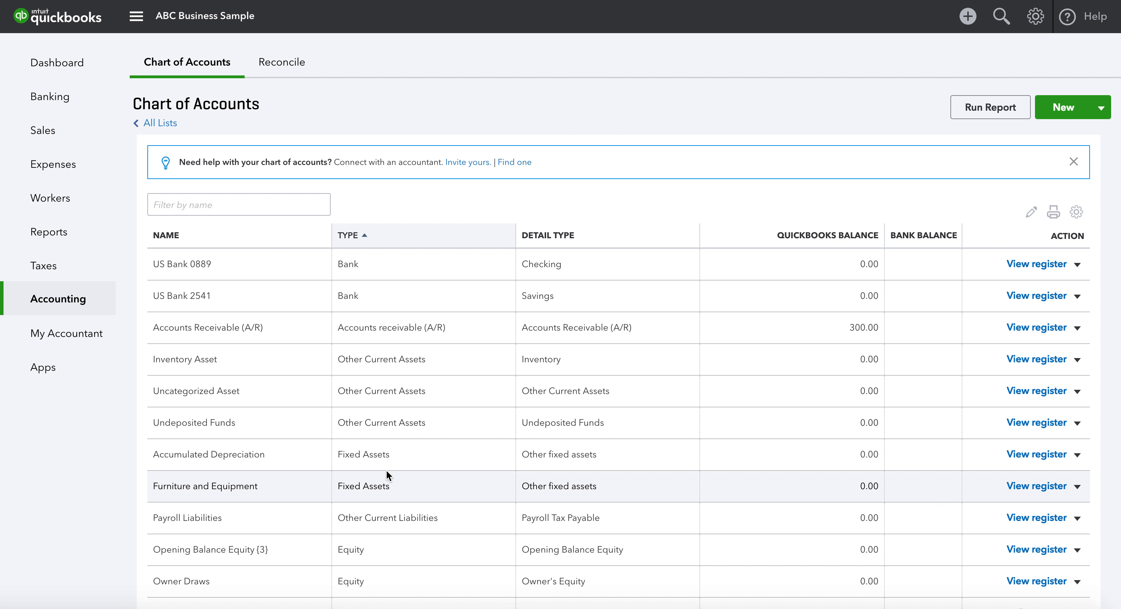
scroll(388, 475, "down", 6)
scroll(386, 470, "down", 2)
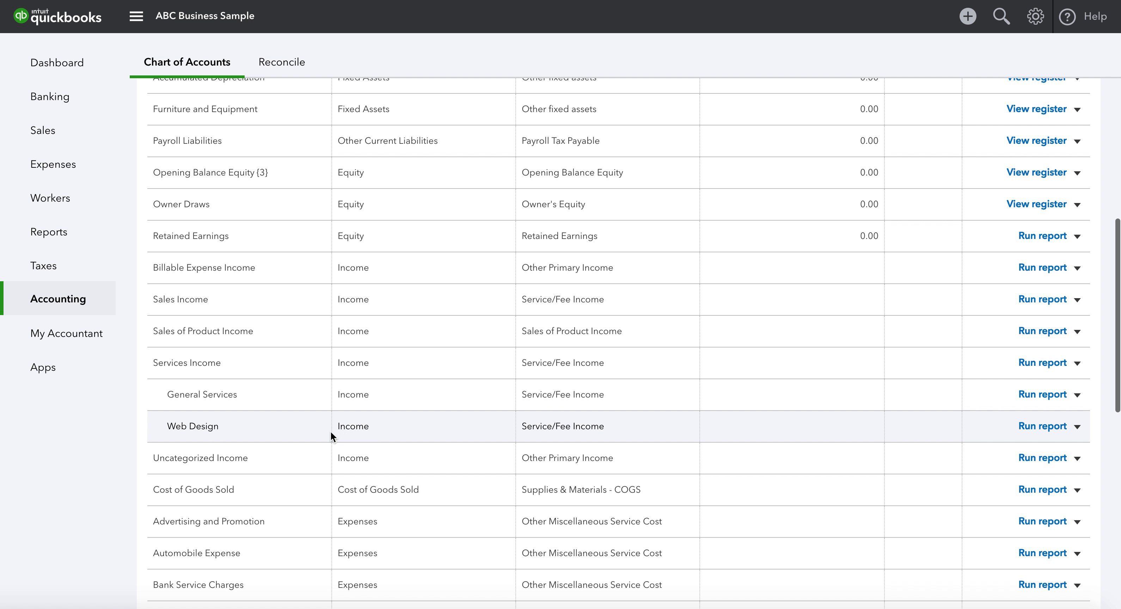
left_click(1044, 429)
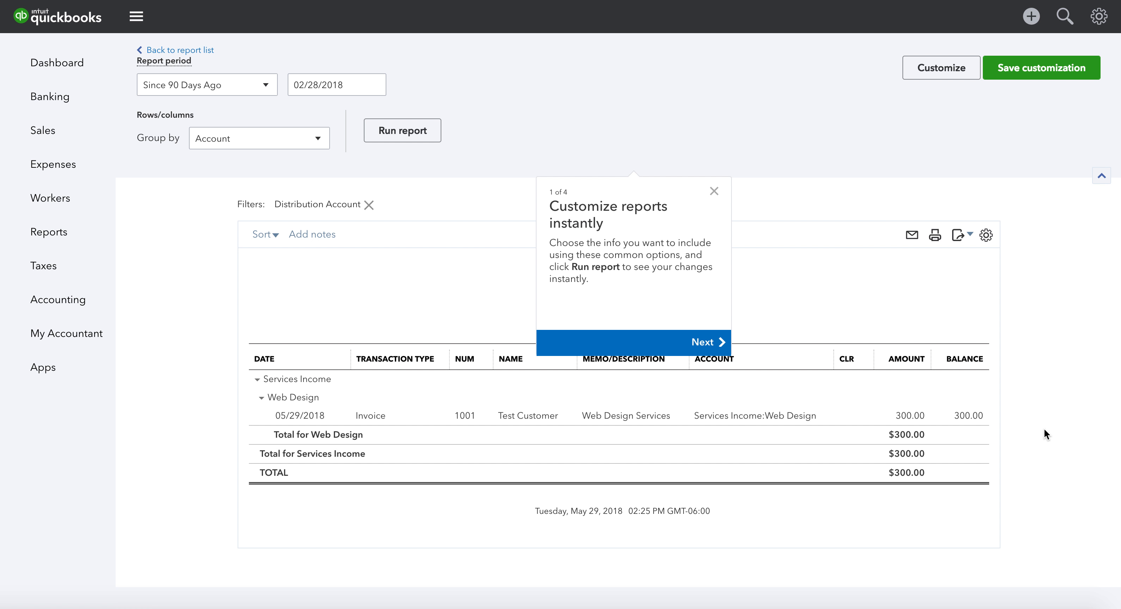
left_click(716, 191)
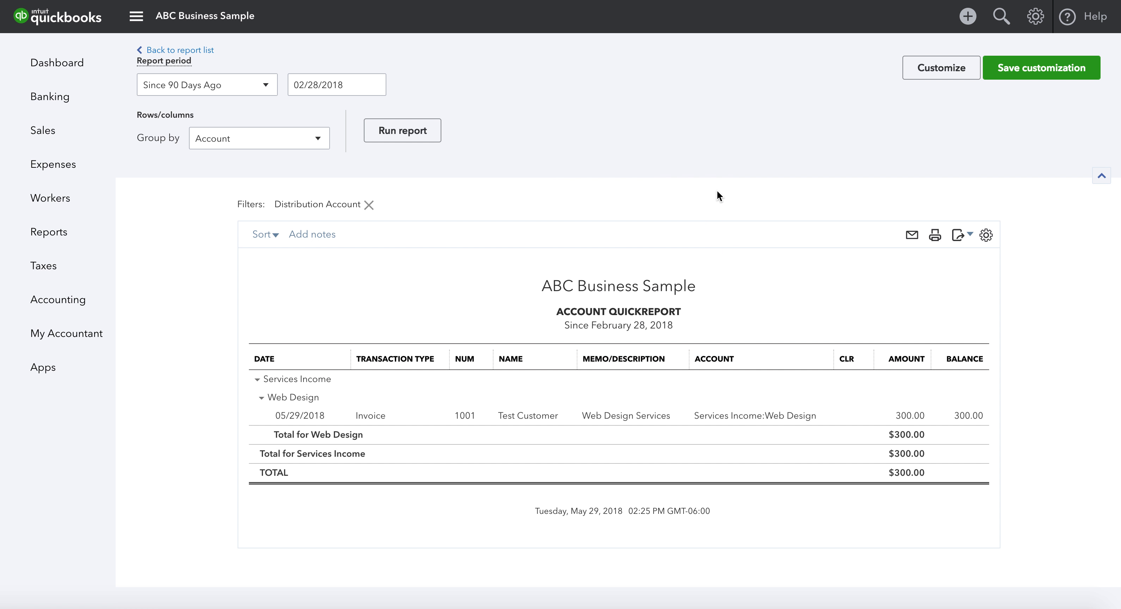